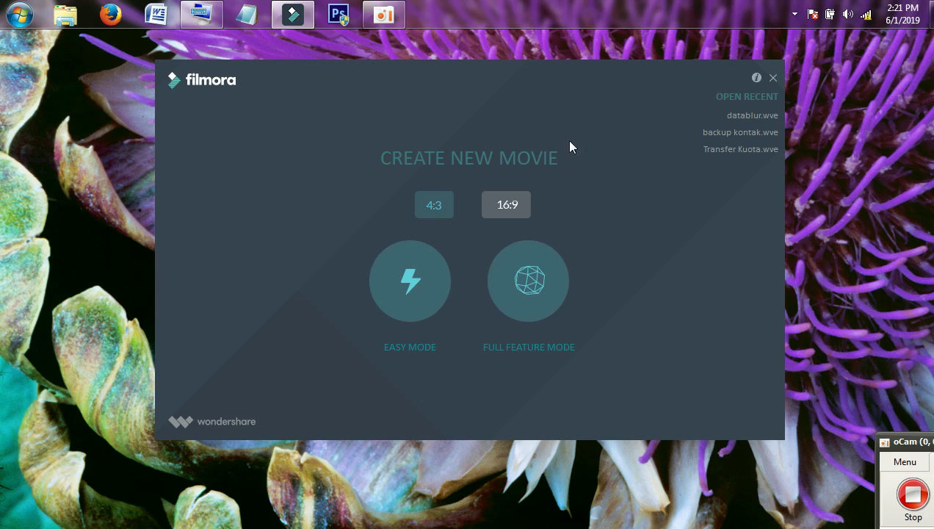
Start a new 16:9 movie in full feature mode.
drag(578, 78, 588, 78)
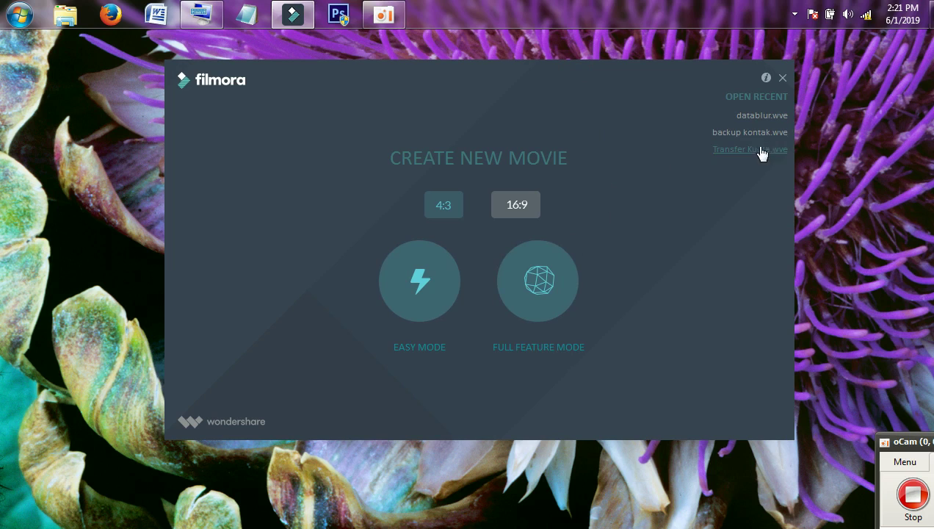
right_click(836, 152)
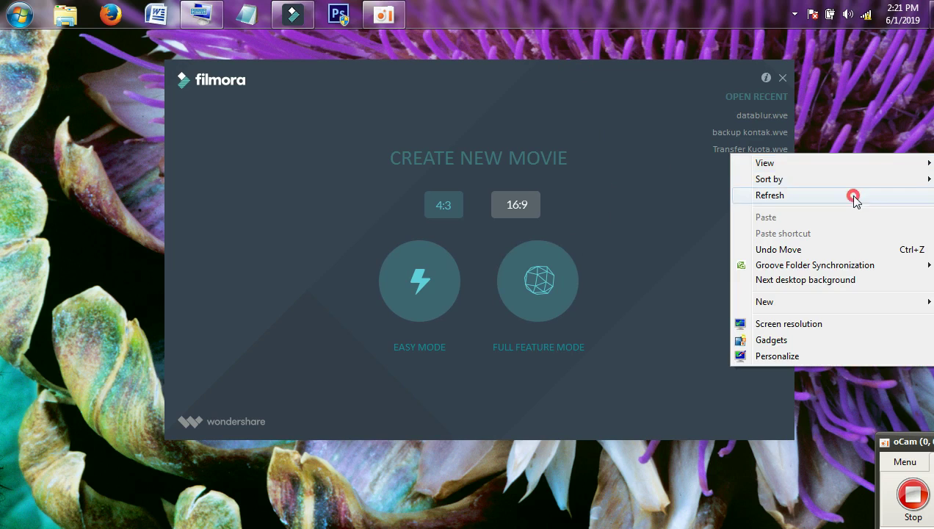
click(847, 193)
click(550, 276)
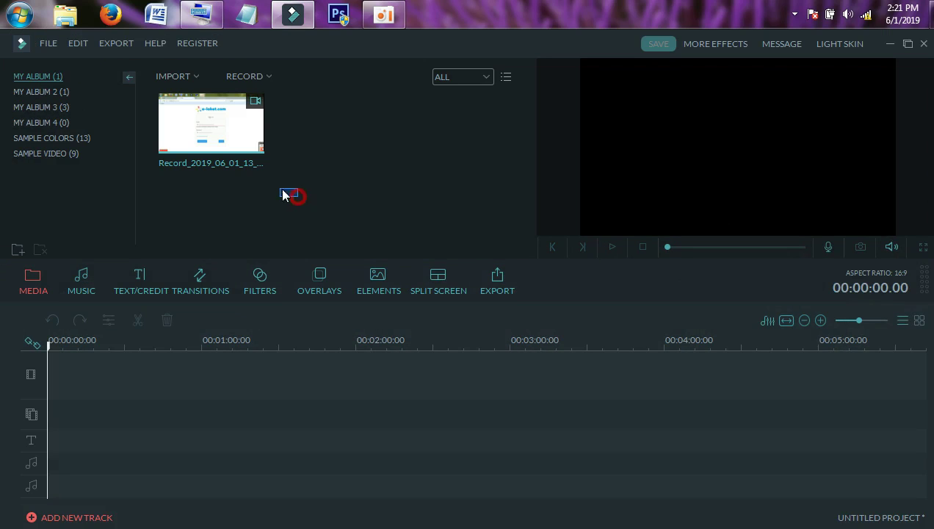
Delete the existing recording from My Album and import video login.mp4 from the blur bagian video folder on drive D.
drag(282, 191, 222, 125)
key(Delete)
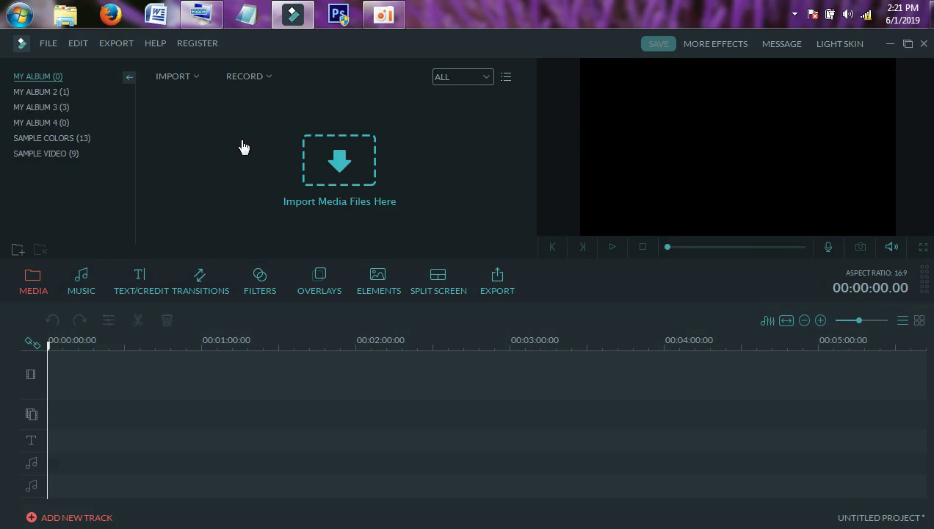
click(318, 162)
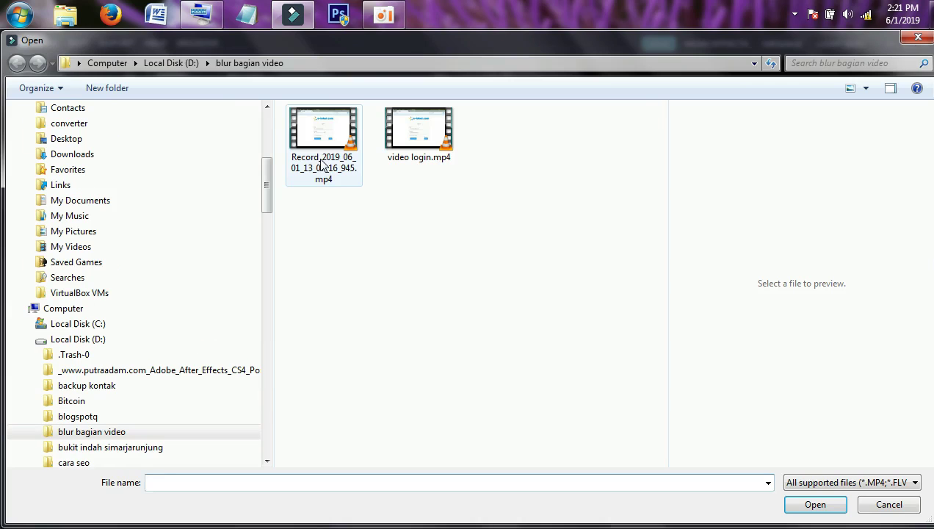
click(107, 341)
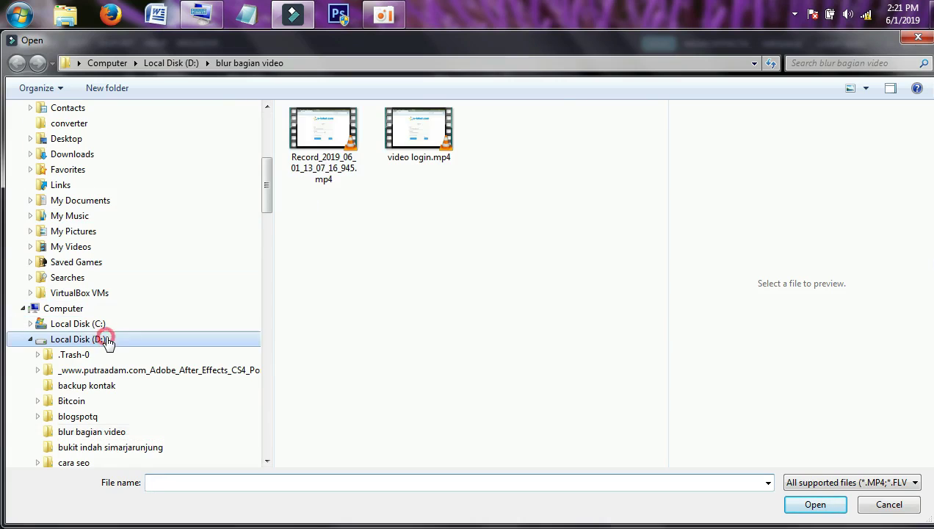
click(416, 426)
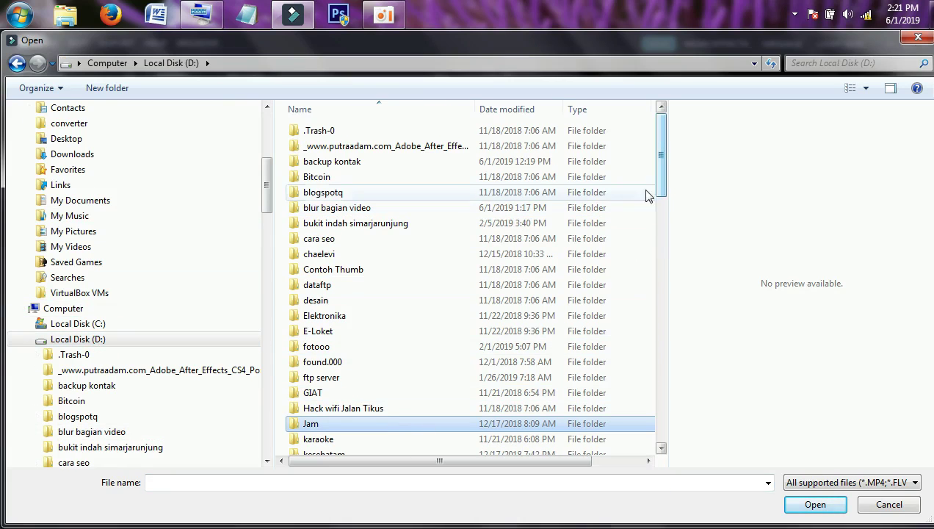
double_click(374, 208)
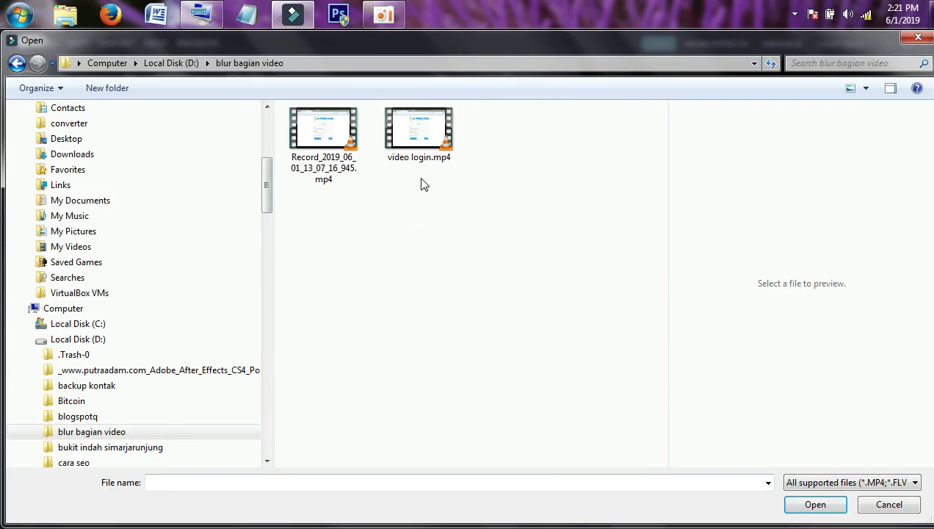
drag(467, 177, 423, 160)
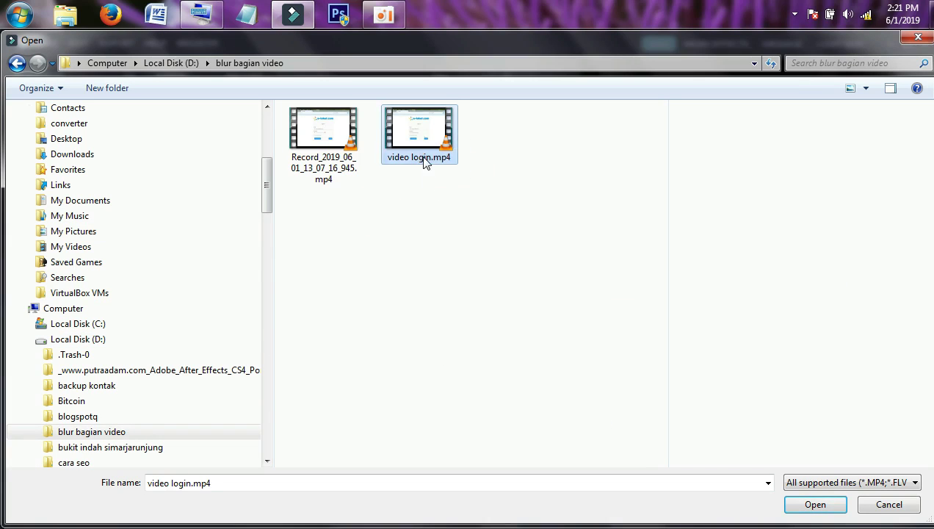
double_click(423, 152)
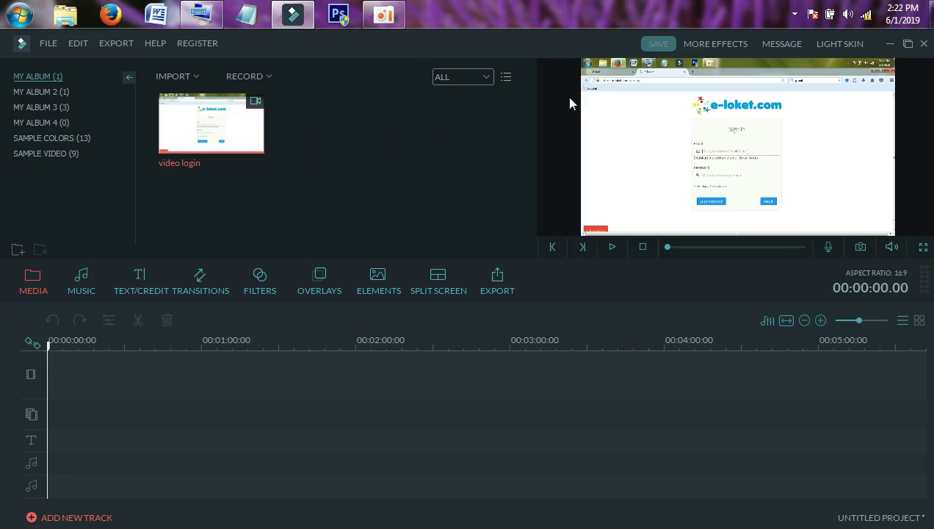
Enlarge the preview area, play the video login clip through the login entry, and return it to the start.
drag(535, 107, 424, 110)
drag(540, 302, 544, 373)
click(539, 294)
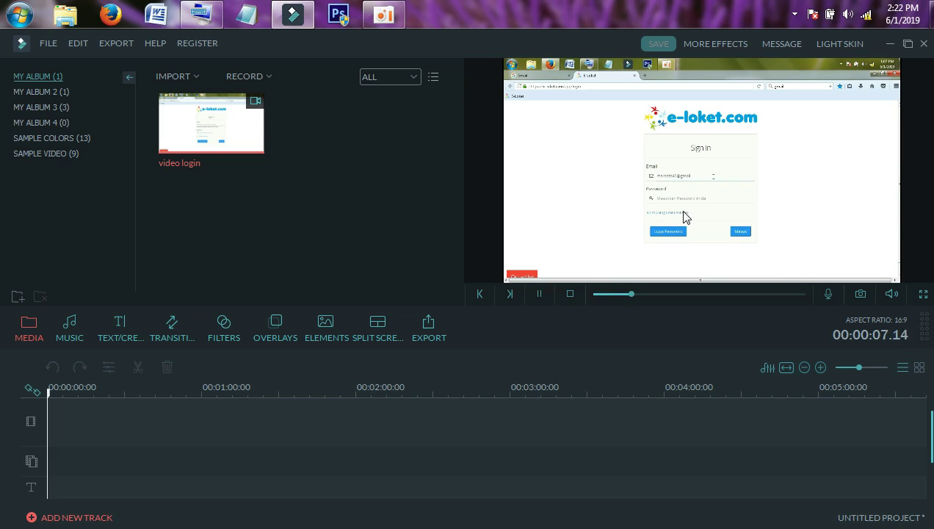
click(543, 292)
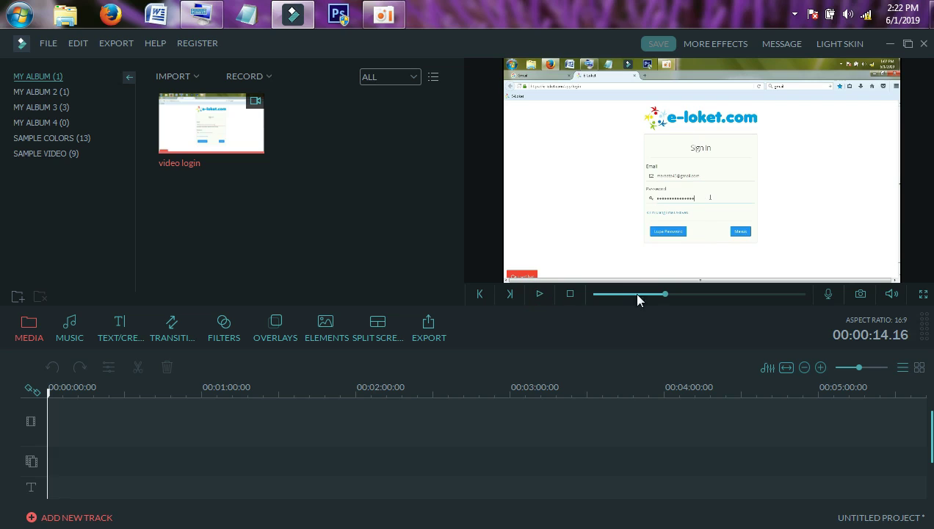
drag(664, 293, 589, 298)
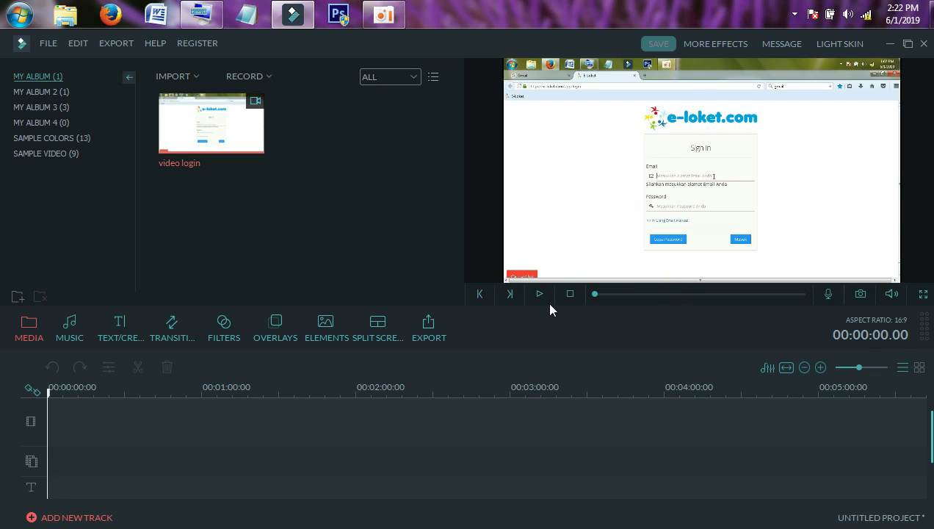
Place the video login clip at the start of the first video track and split it at 00:00:10.09.
mouse_move(210, 126)
drag(211, 126, 159, 420)
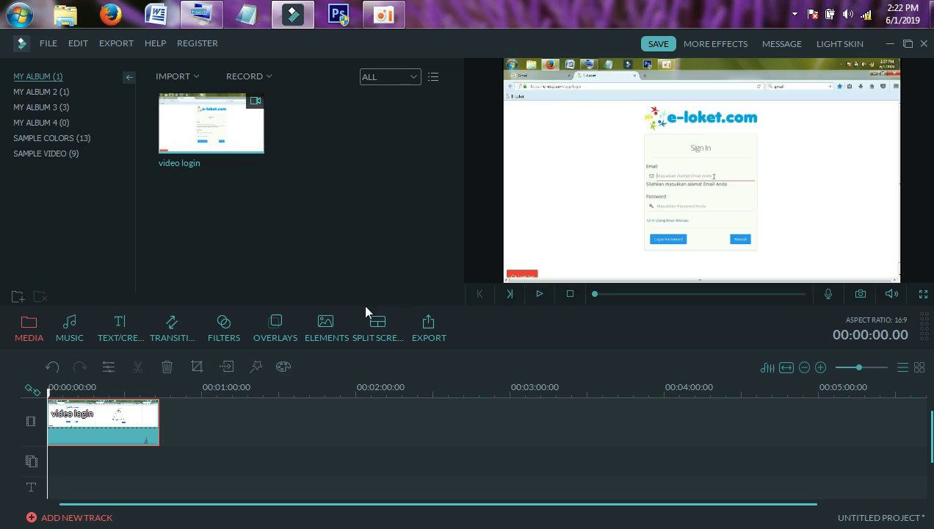
click(539, 295)
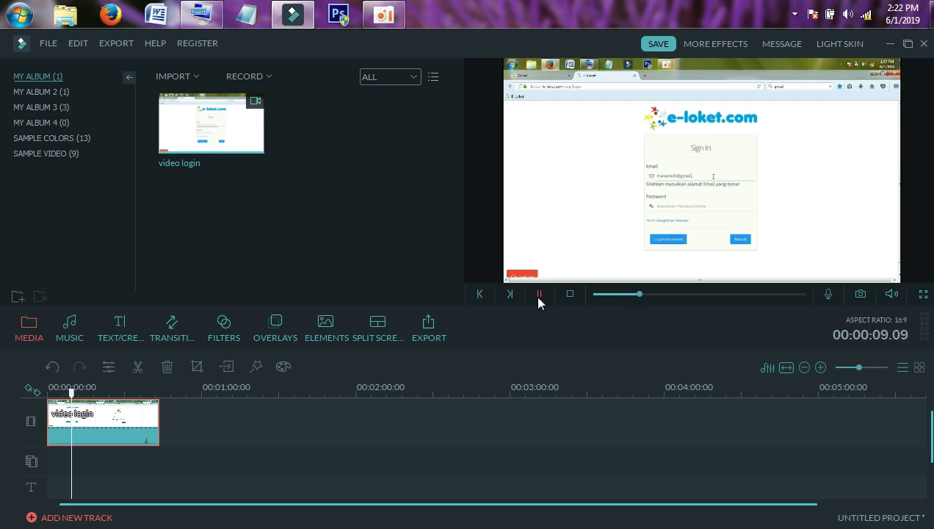
click(540, 294)
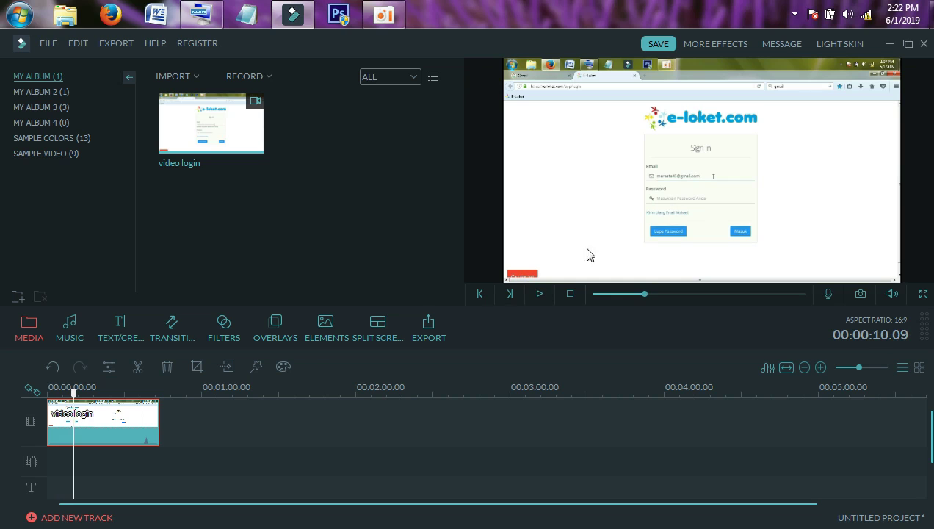
right_click(96, 417)
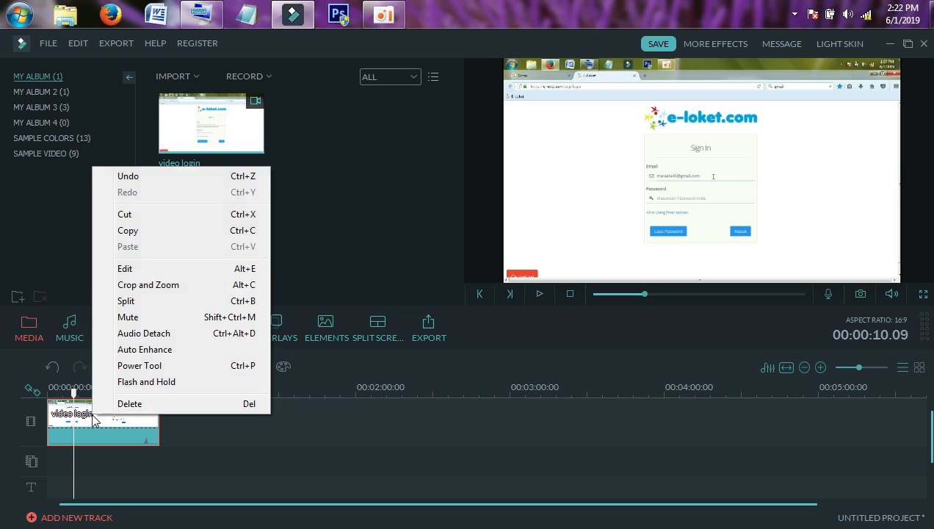
click(135, 307)
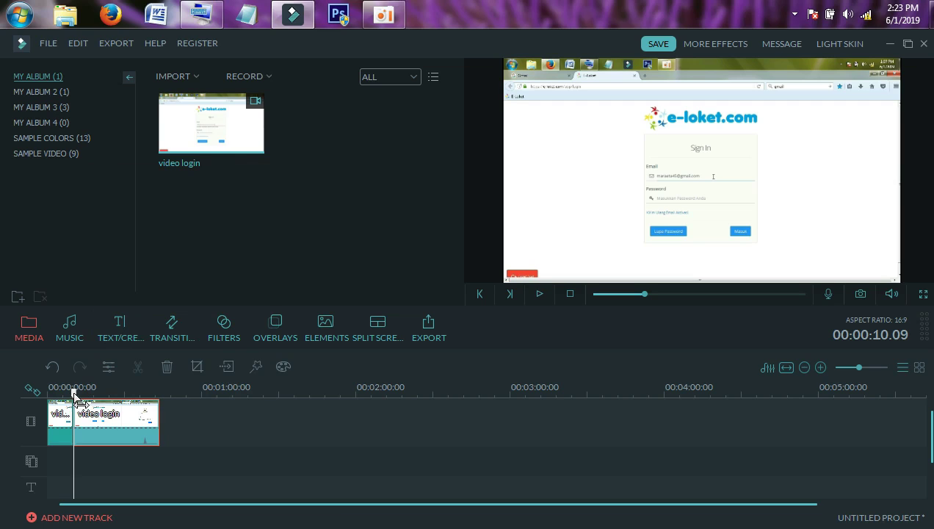
Split the second video login segment at 00:00:16.24, where the Google login page appears.
drag(74, 392, 89, 392)
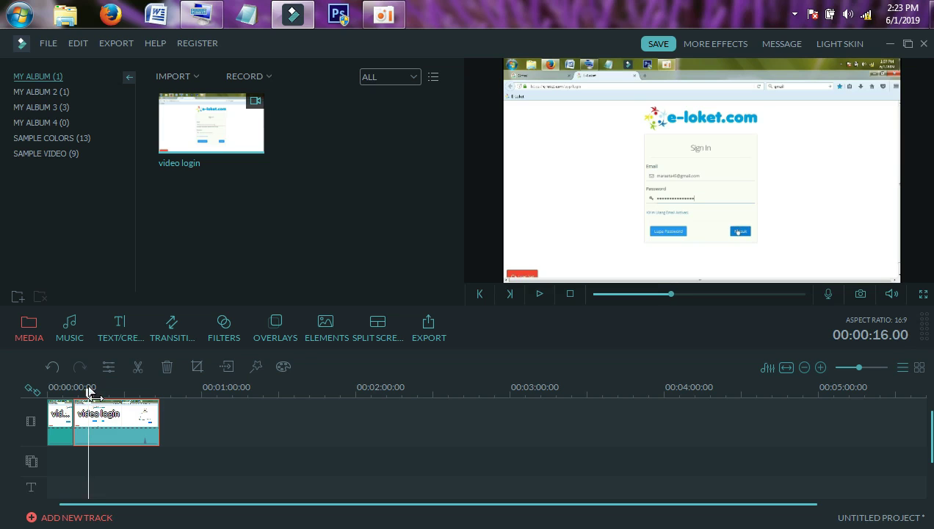
click(540, 293)
click(540, 293)
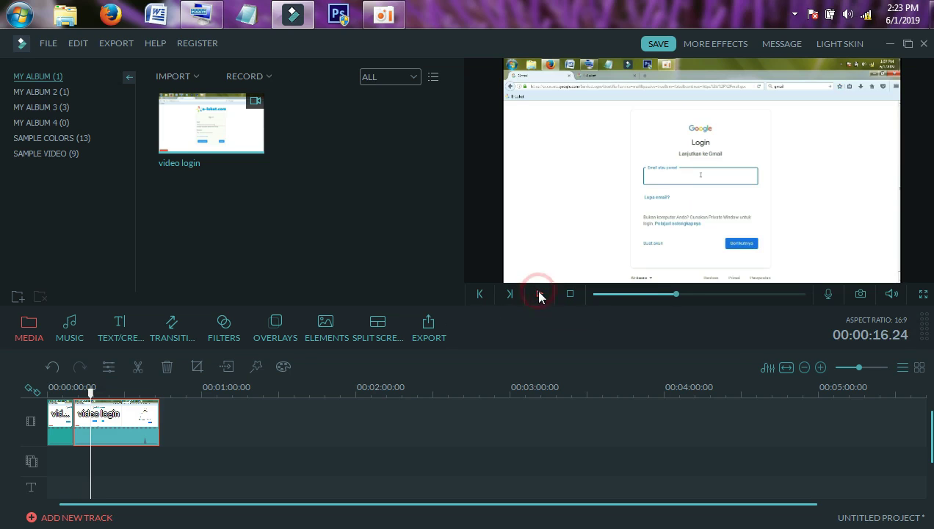
right_click(115, 417)
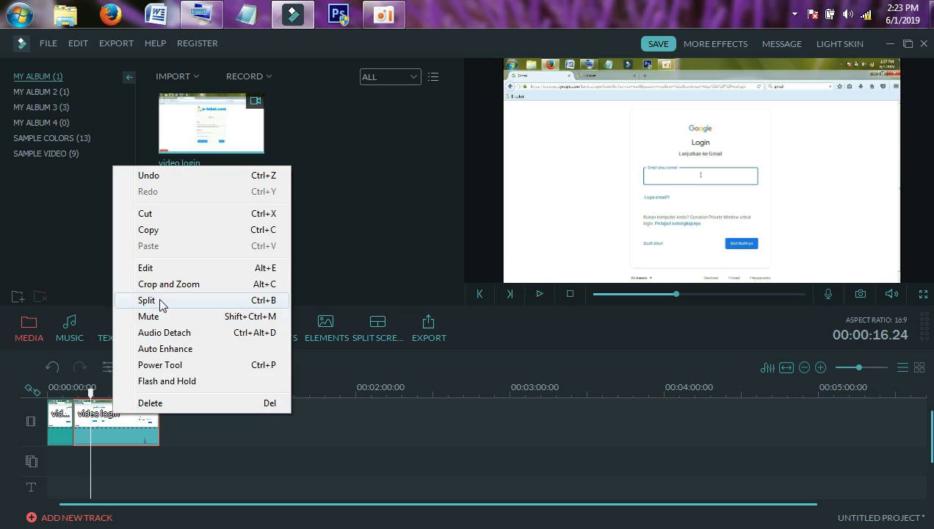
right_click(105, 433)
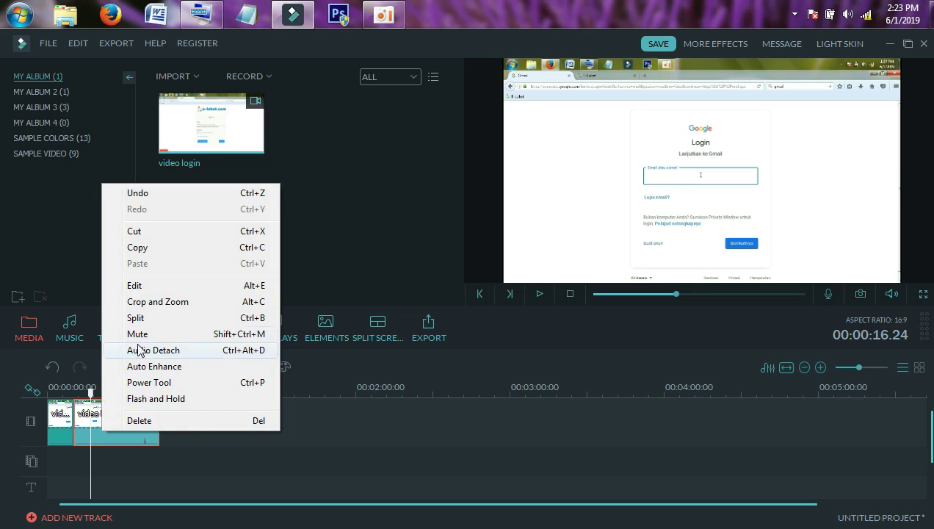
click(136, 317)
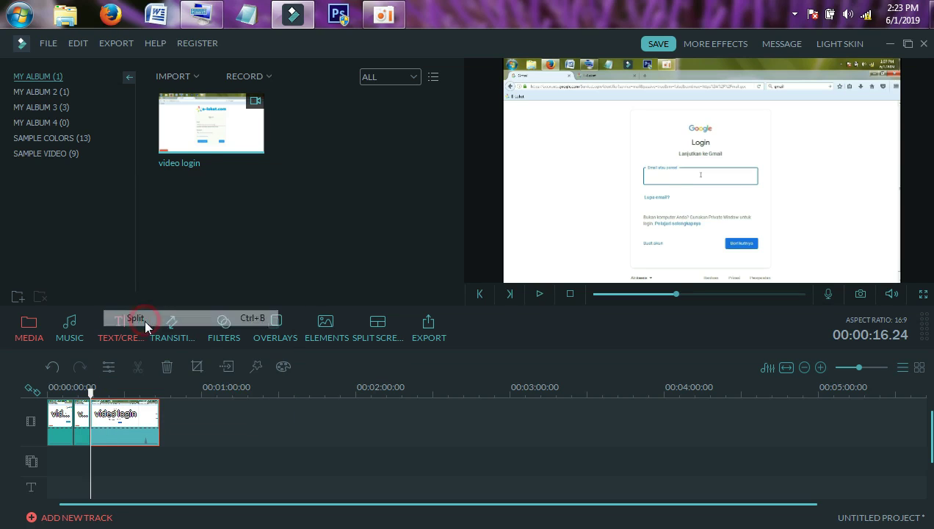
click(87, 432)
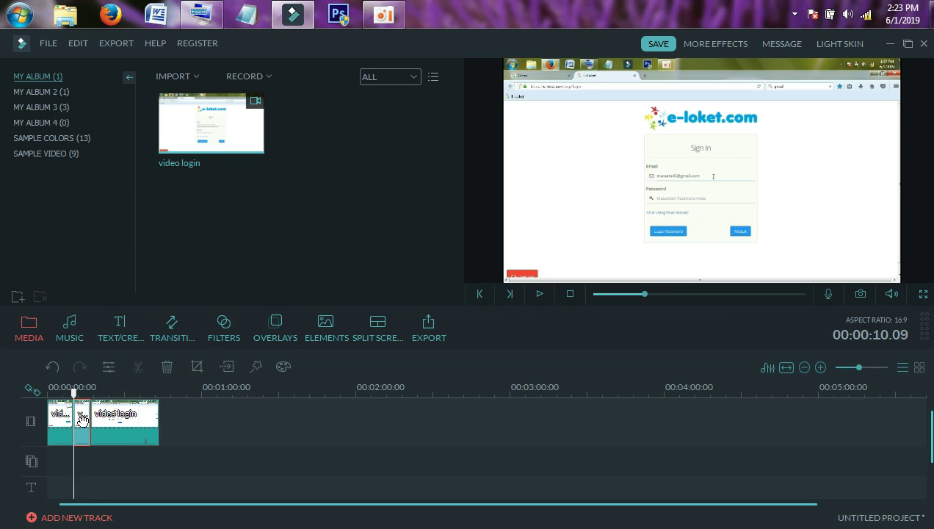
right_click(82, 425)
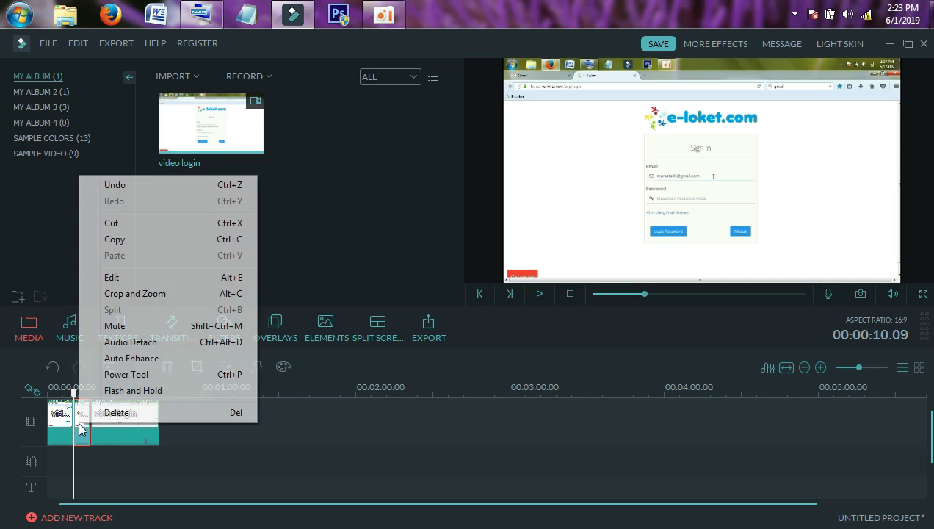
click(126, 375)
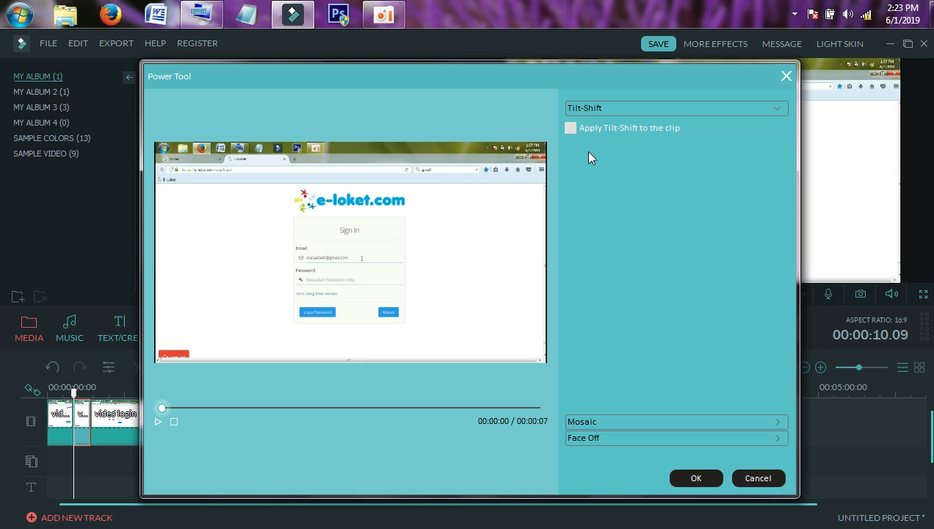
click(606, 424)
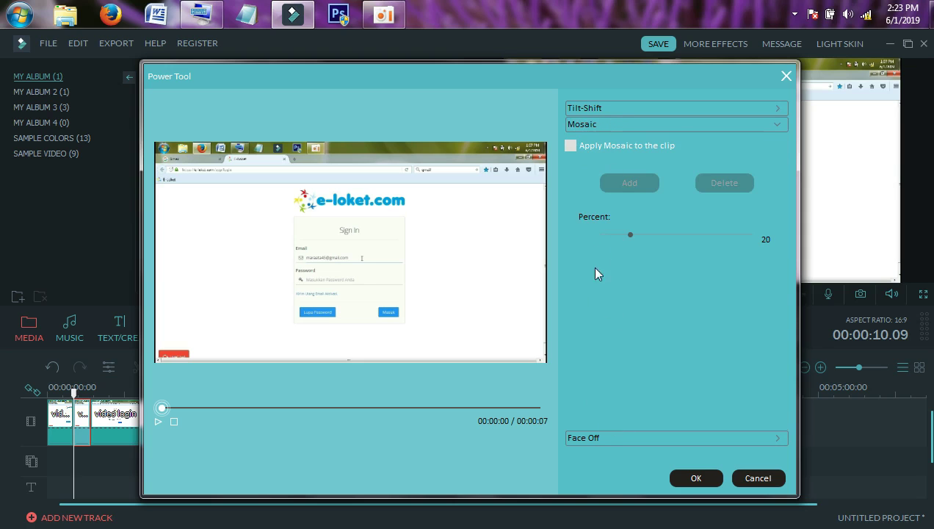
click(786, 75)
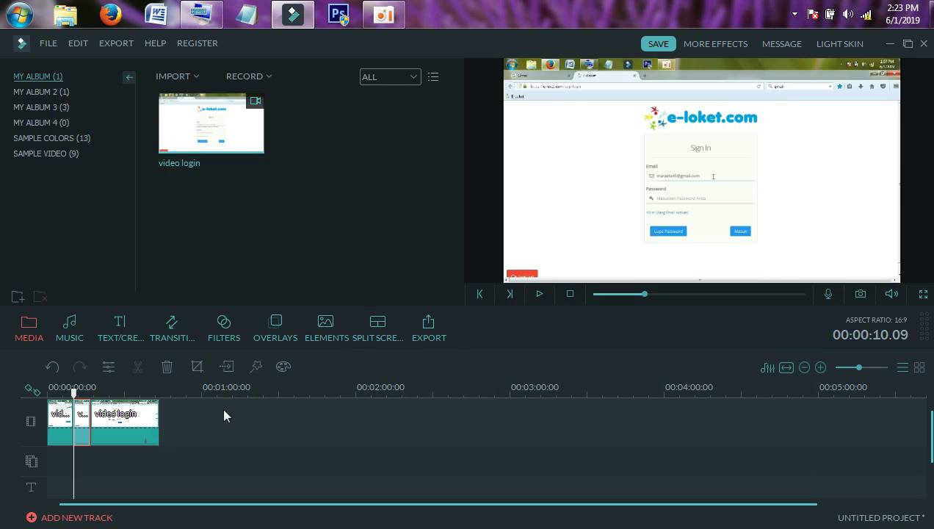
Apply the Power Tool's Mosaic effect to the middle segment, leaving Tilt-Shift off, and add one mosaic area.
right_click(82, 421)
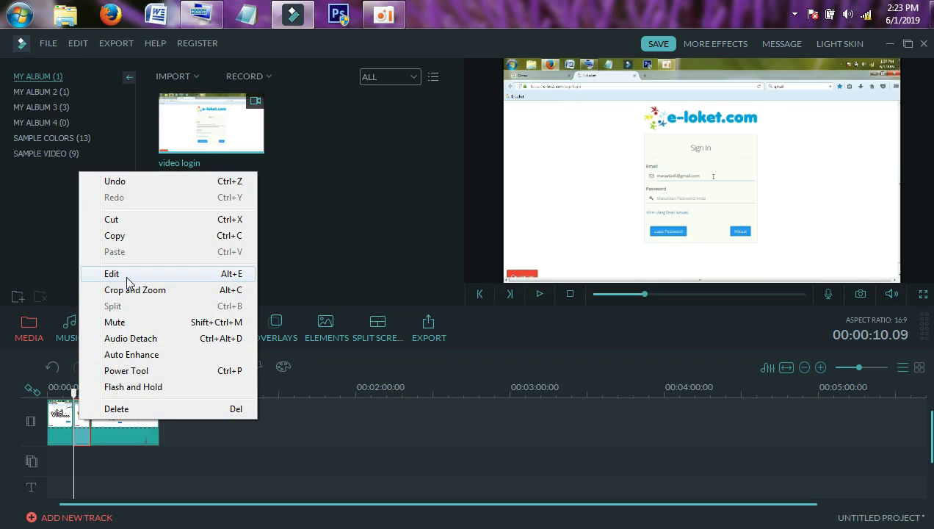
click(132, 370)
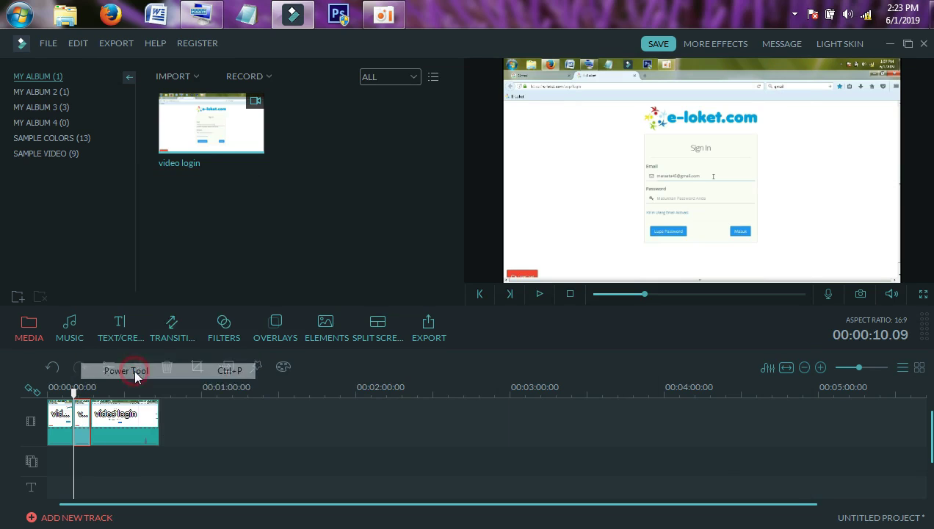
click(573, 128)
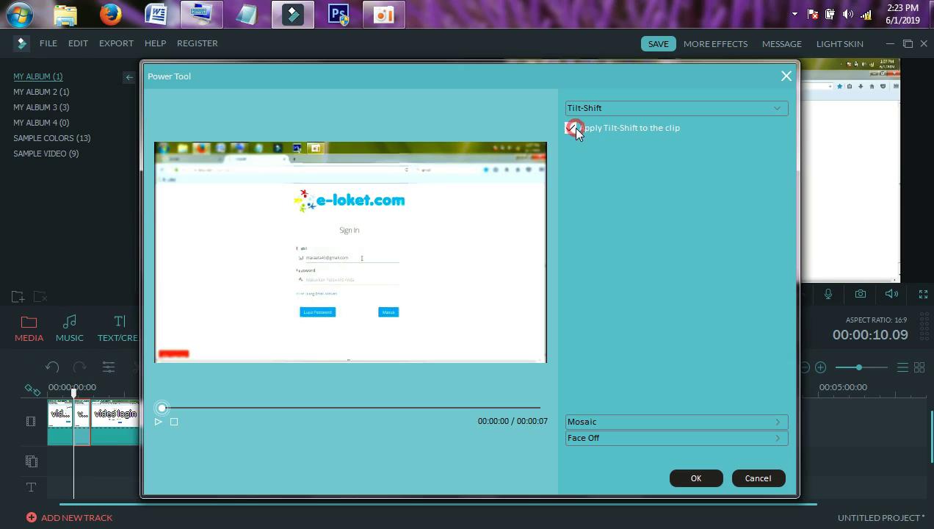
click(571, 129)
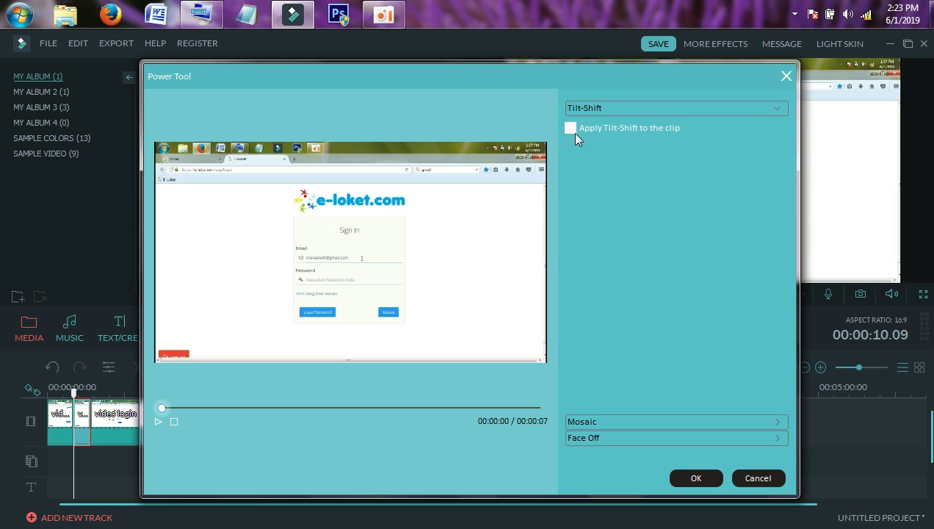
click(618, 423)
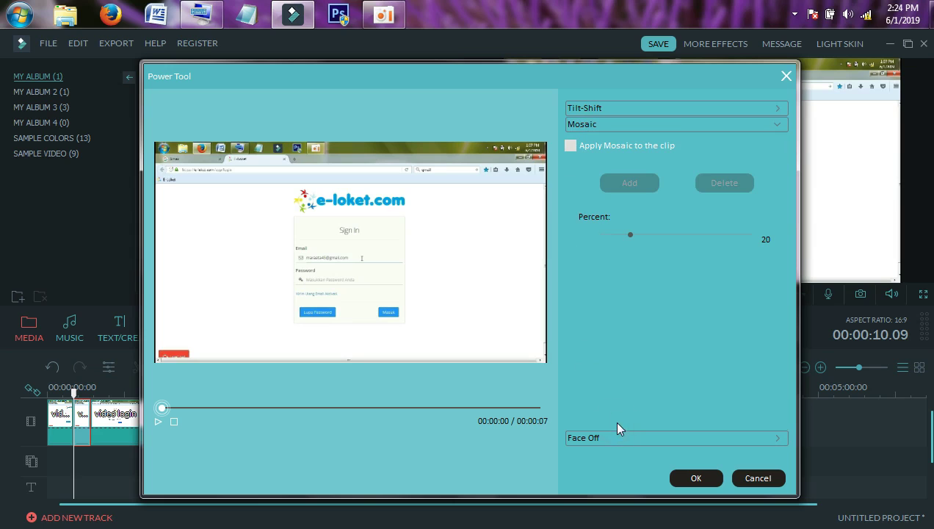
click(567, 146)
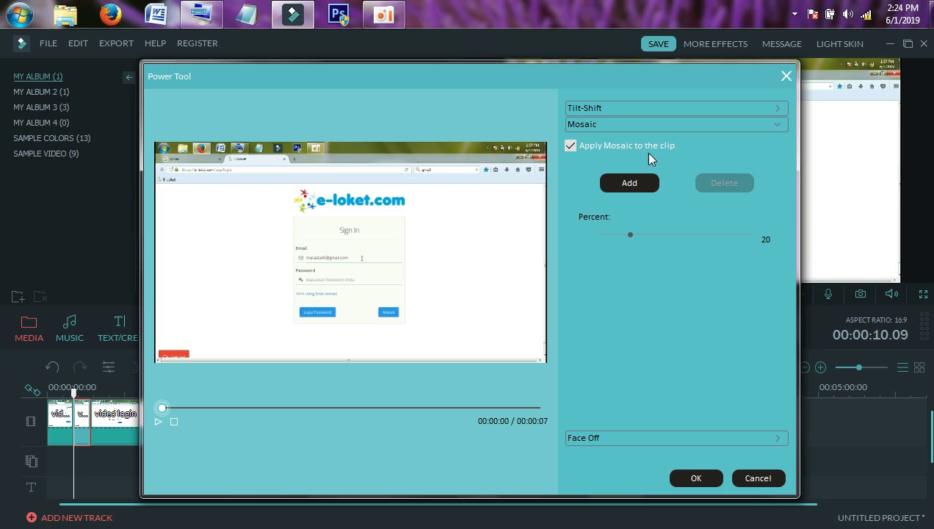
click(636, 184)
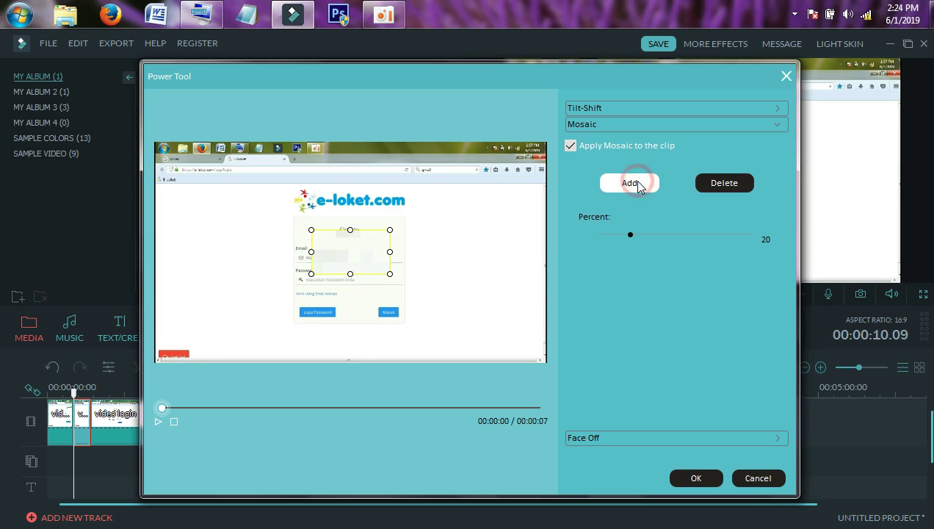
Fit the mosaic area over the password field of the e-loket sign-in form at 20 percent and apply it to the middle segment.
drag(353, 247, 404, 275)
click(332, 251)
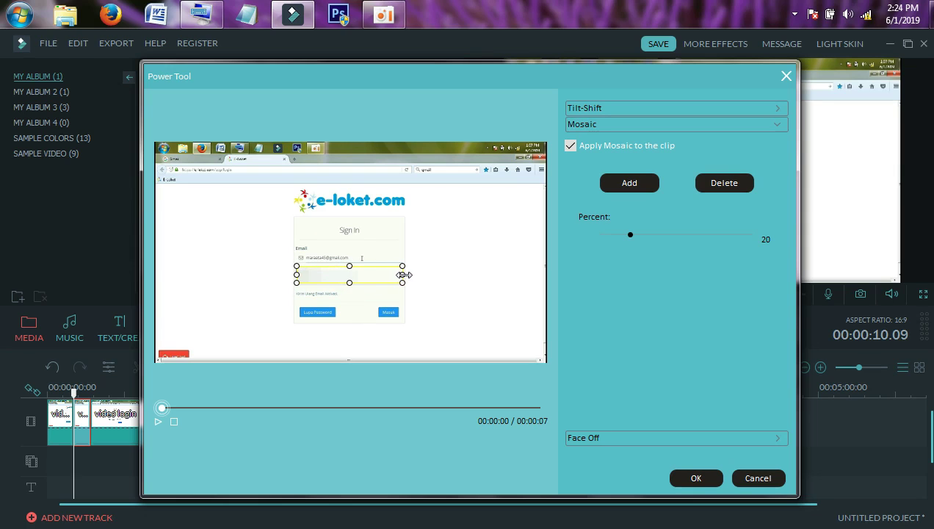
click(159, 426)
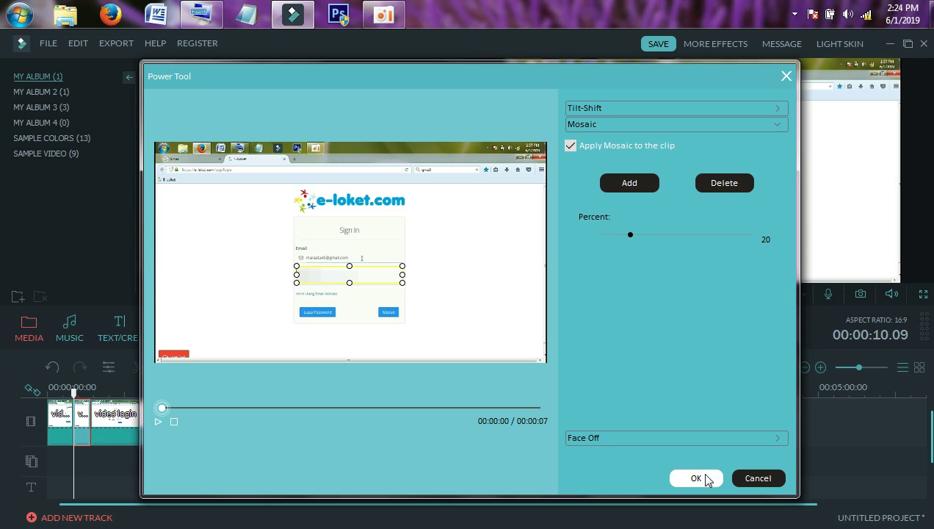
click(698, 479)
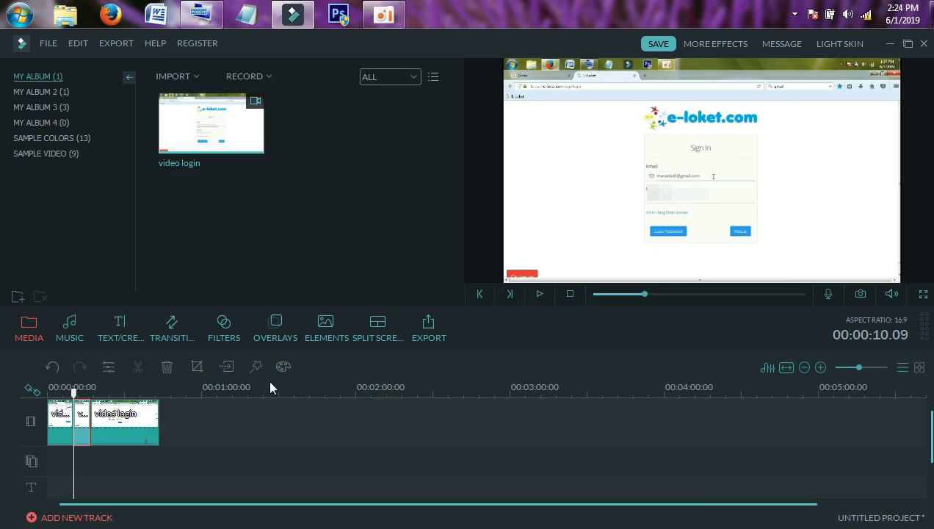
Play from just before the mosaic segment and split the last segment at 00:00:34.00, where the empty Google password field appears.
drag(74, 393, 66, 395)
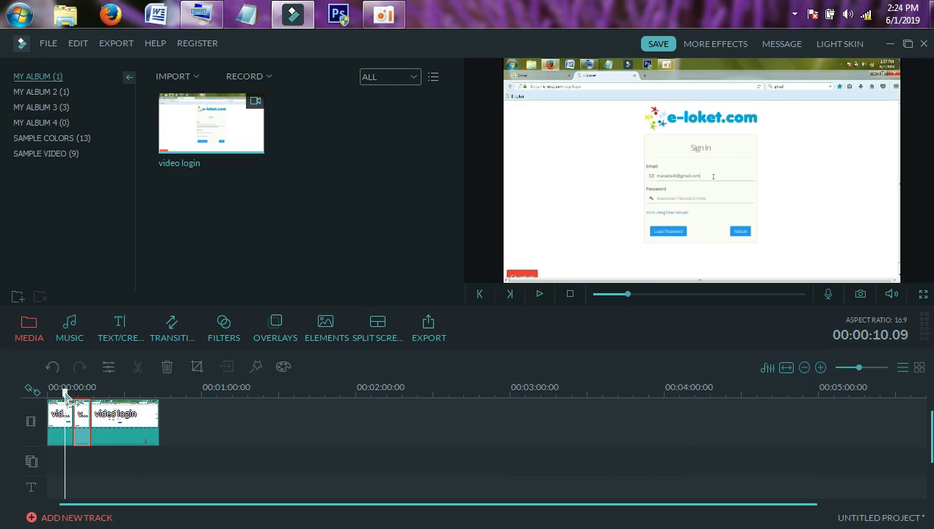
click(537, 295)
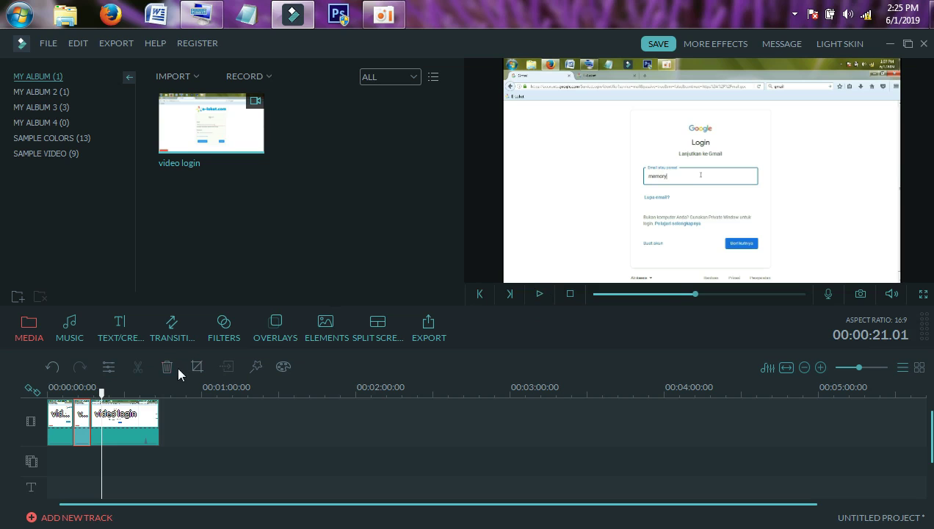
drag(101, 391, 99, 392)
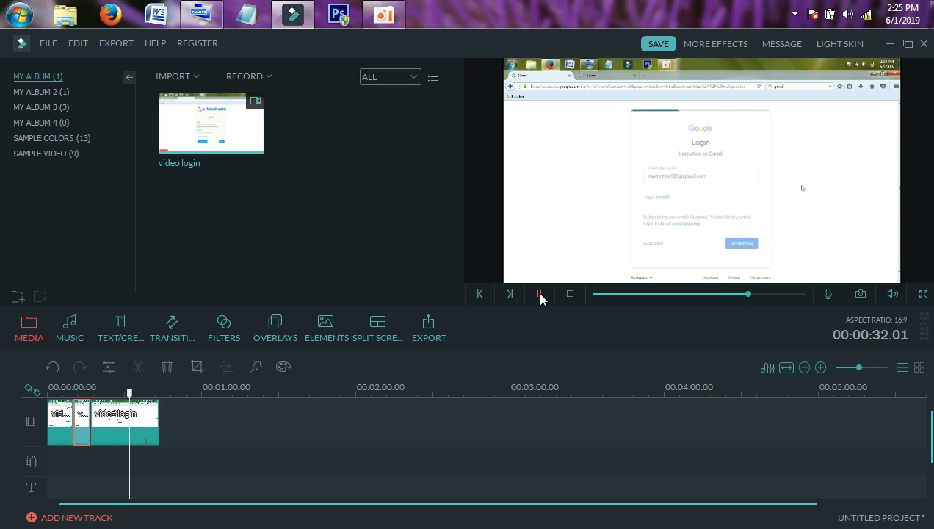
click(539, 294)
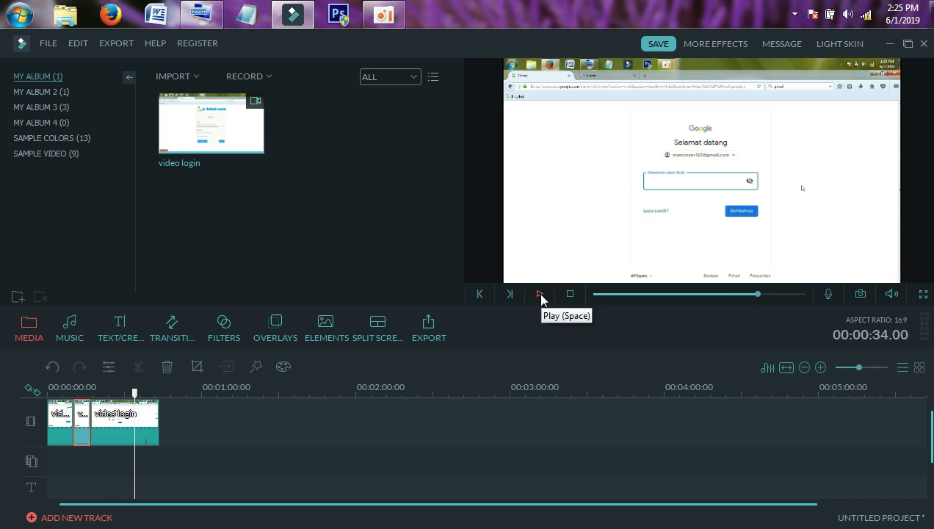
right_click(149, 427)
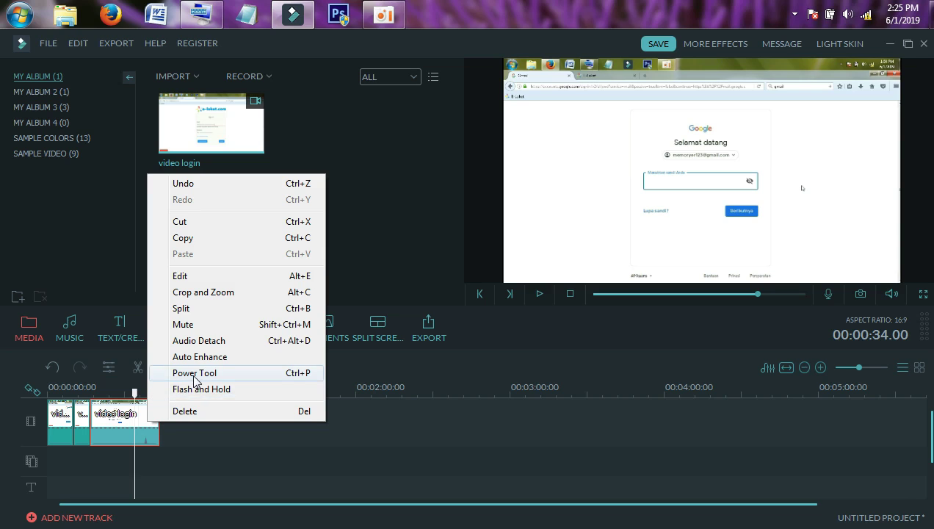
click(195, 307)
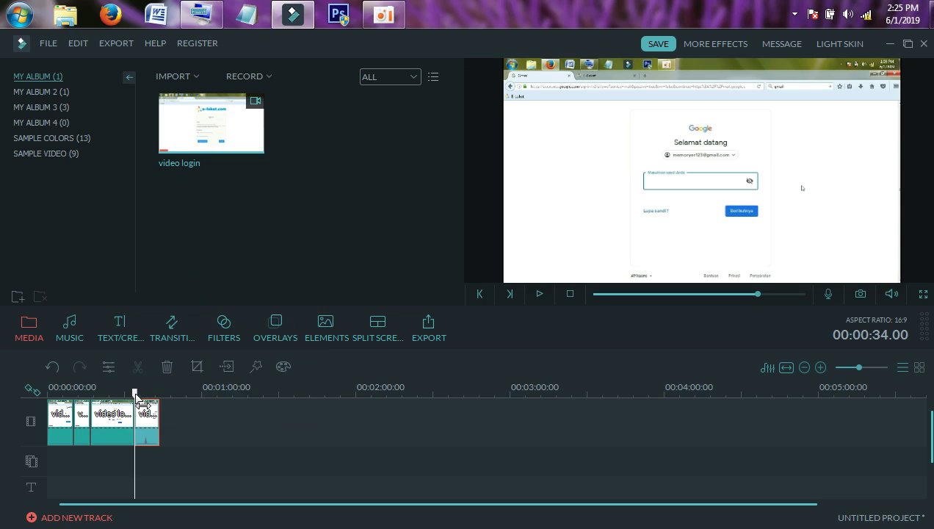
Play the new last segment to its end to examine where the Google password is being entered.
click(540, 294)
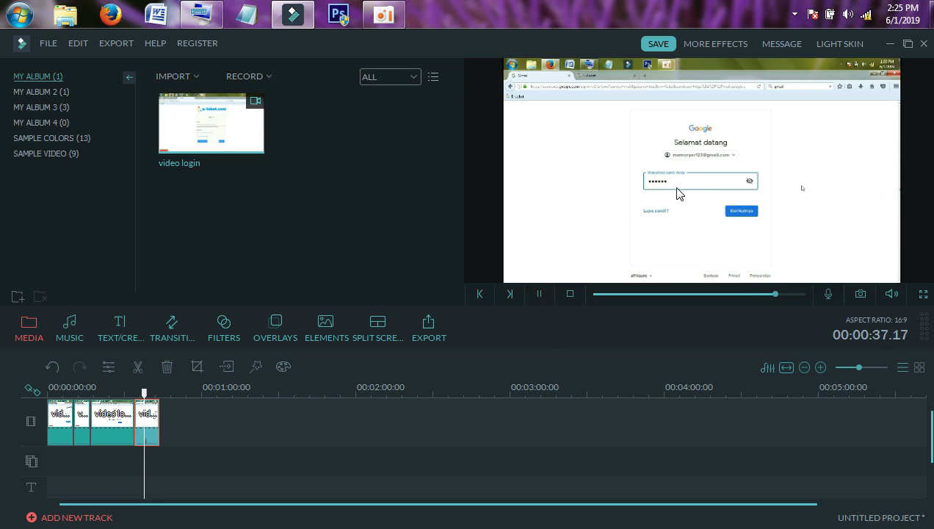
click(541, 294)
click(540, 295)
click(540, 294)
click(541, 295)
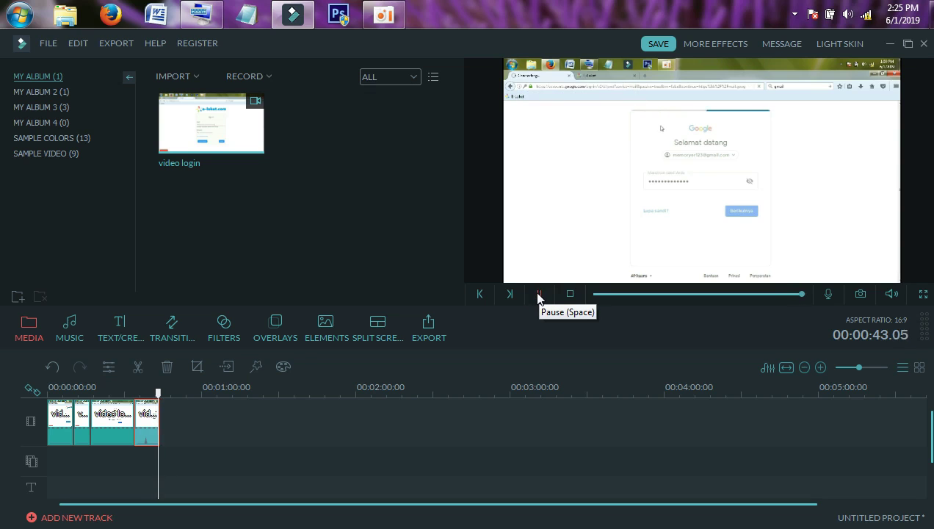
click(539, 295)
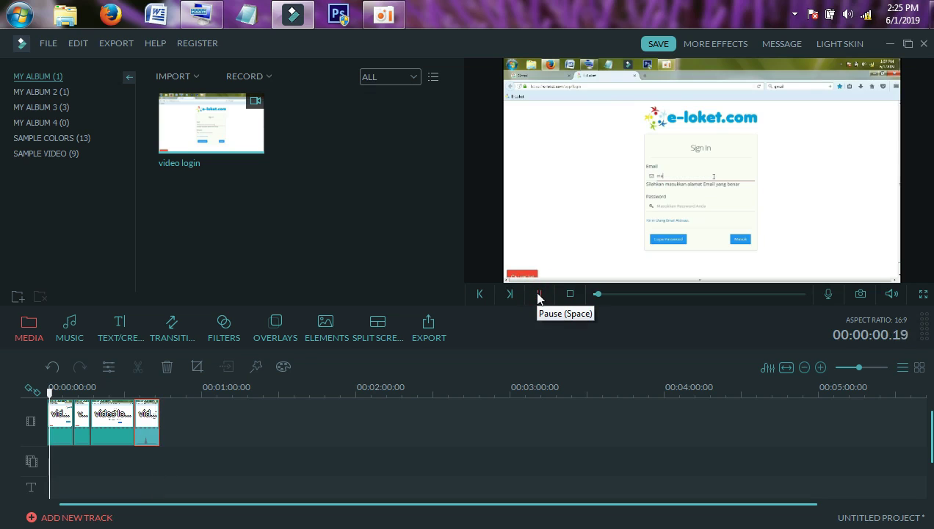
drag(54, 388, 152, 392)
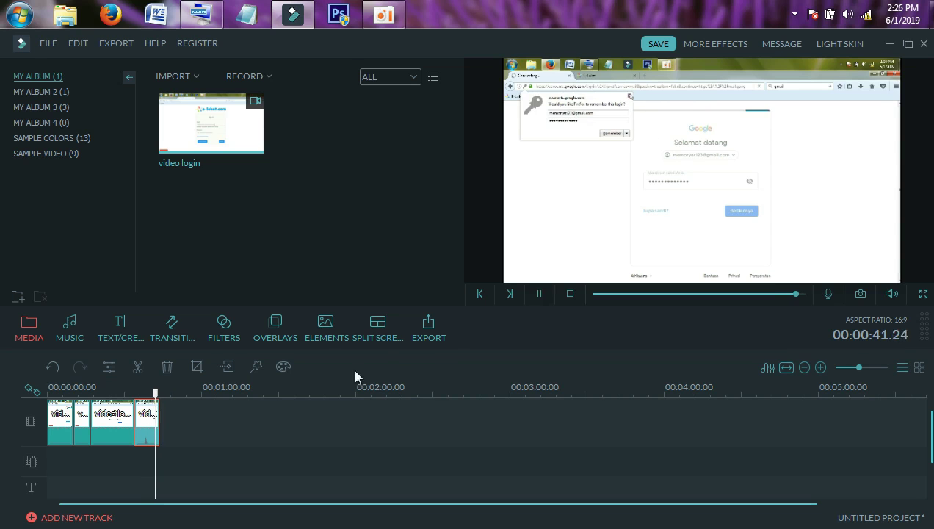
click(539, 293)
click(538, 293)
Apply the Power Tool's Mosaic effect to the last segment, leaving Tilt-Shift off, and add one mosaic area.
right_click(154, 419)
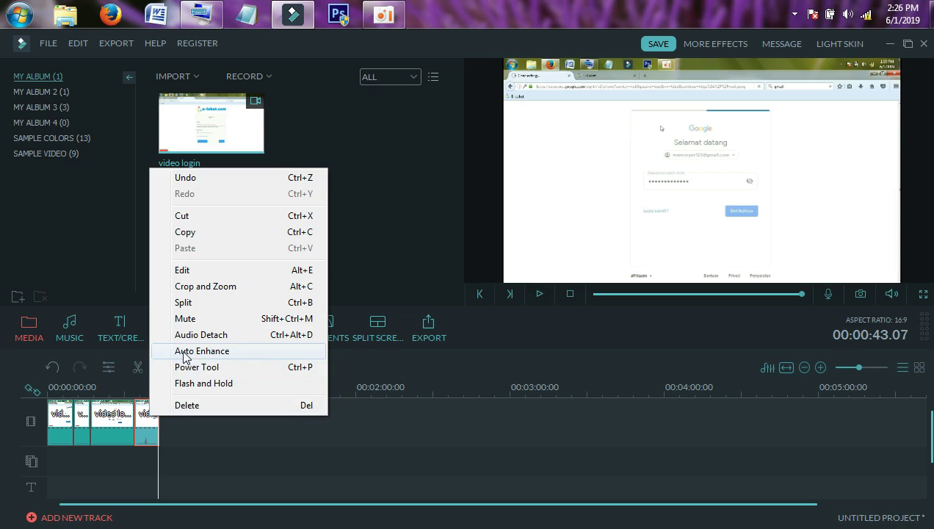
click(200, 369)
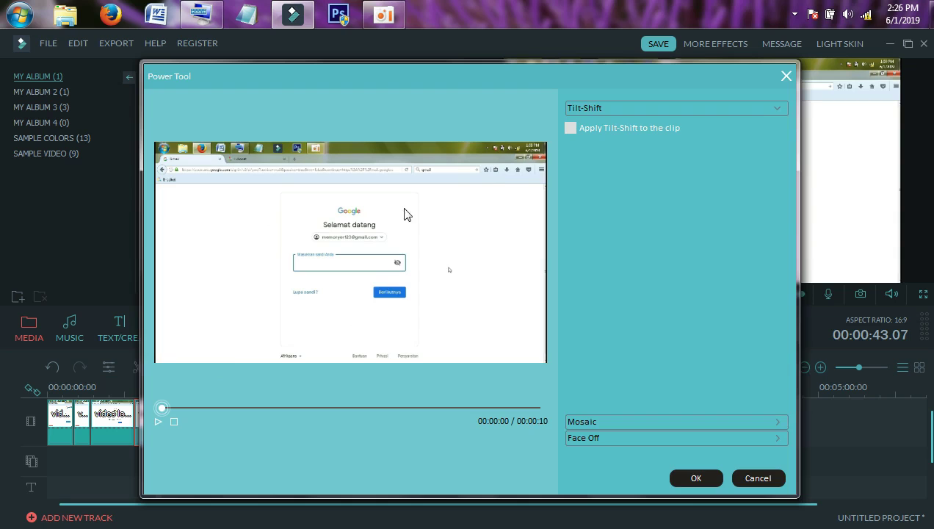
click(600, 420)
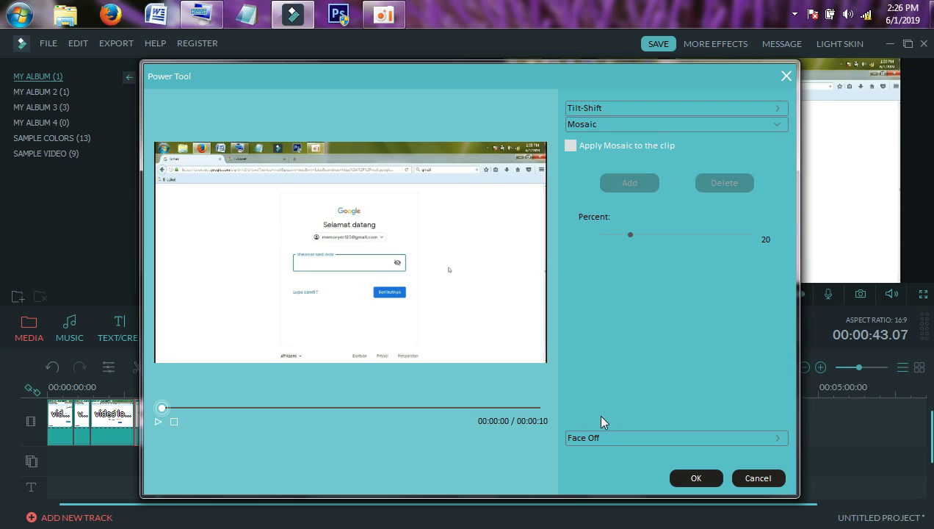
click(571, 146)
click(630, 188)
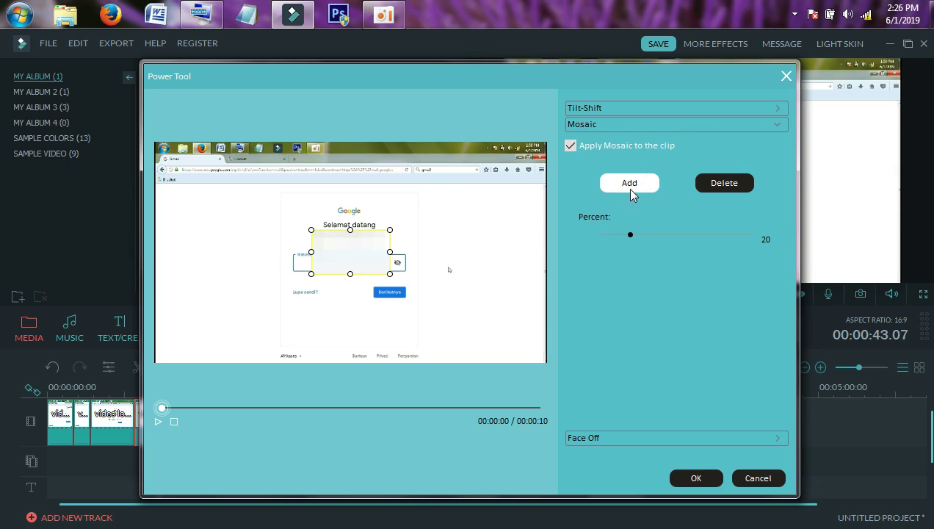
Fit the mosaic area over the Google password field, apply it at 20 percent, and replay the timeline from the start.
drag(375, 231, 352, 255)
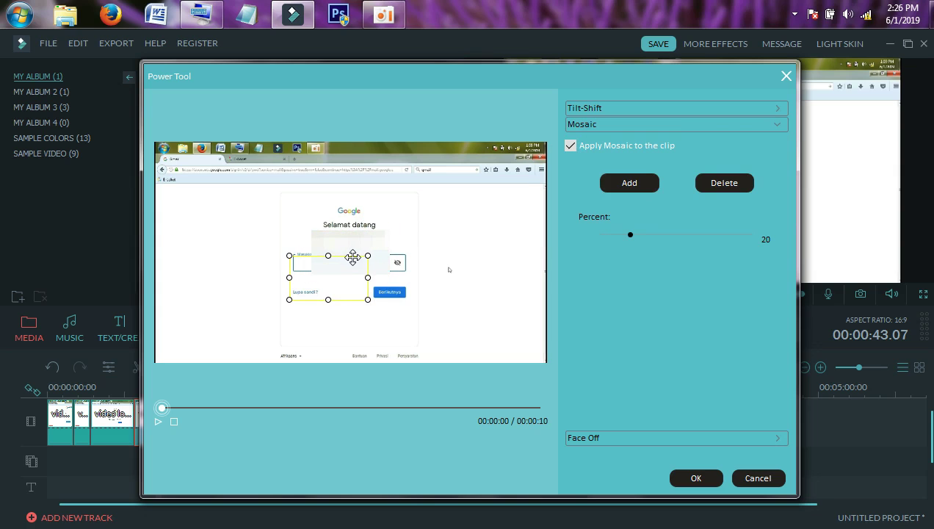
drag(367, 299, 388, 268)
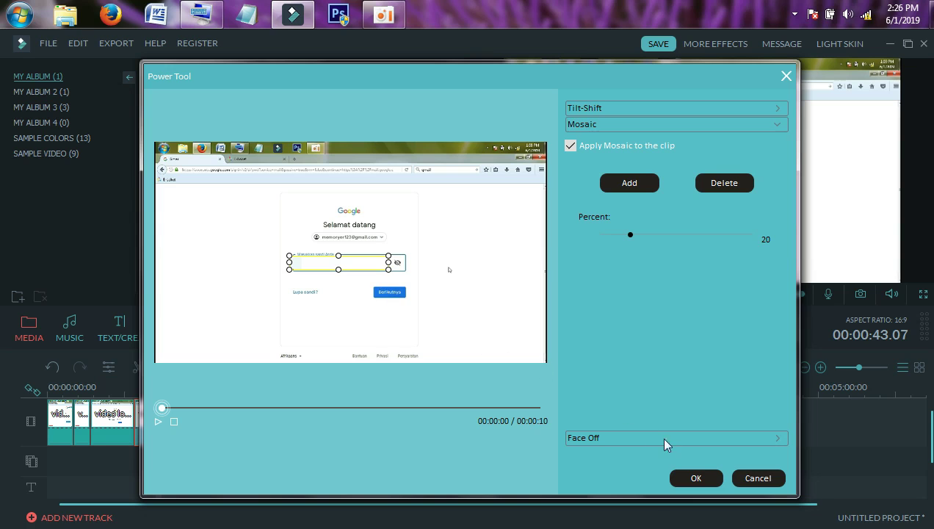
click(696, 478)
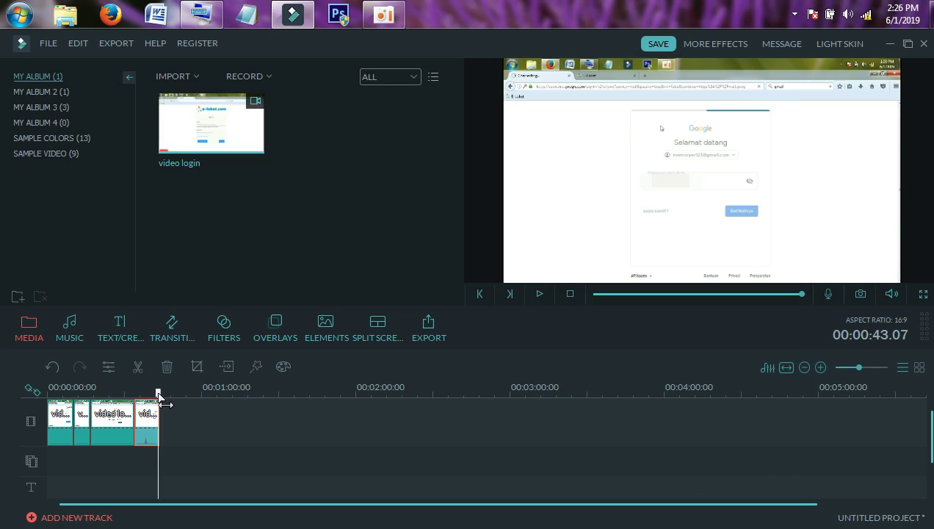
drag(163, 404, 49, 405)
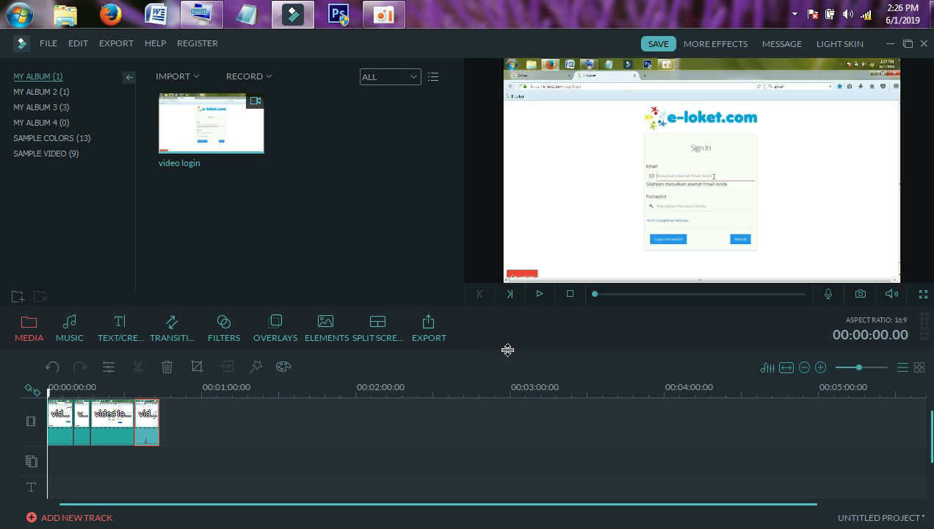
click(540, 295)
Save the project as blurs in the Projects folder, bringing up the On-Screen Keyboard for the file name and minimizing it.
click(48, 43)
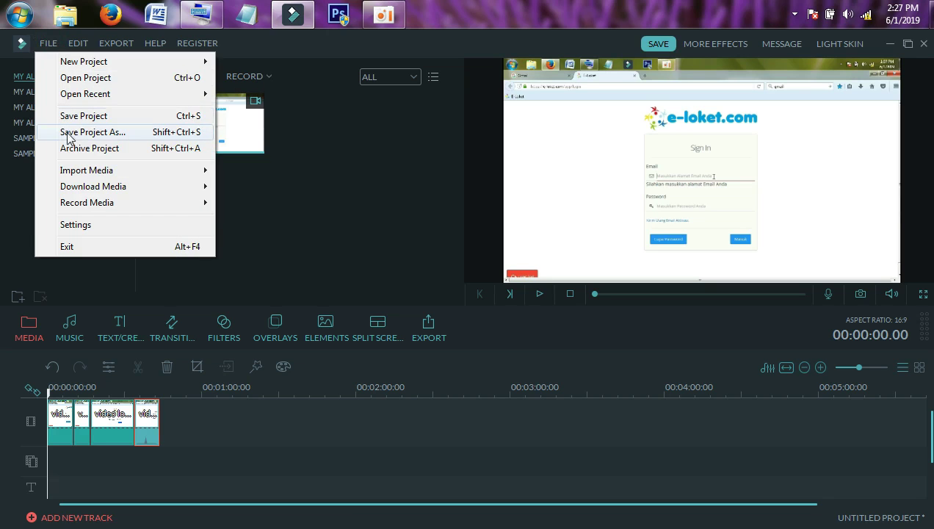
click(97, 138)
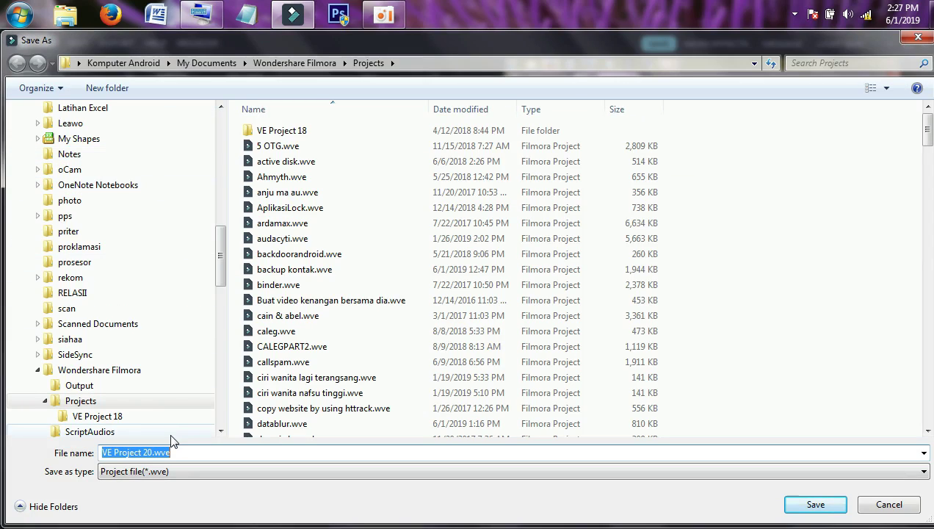
click(201, 13)
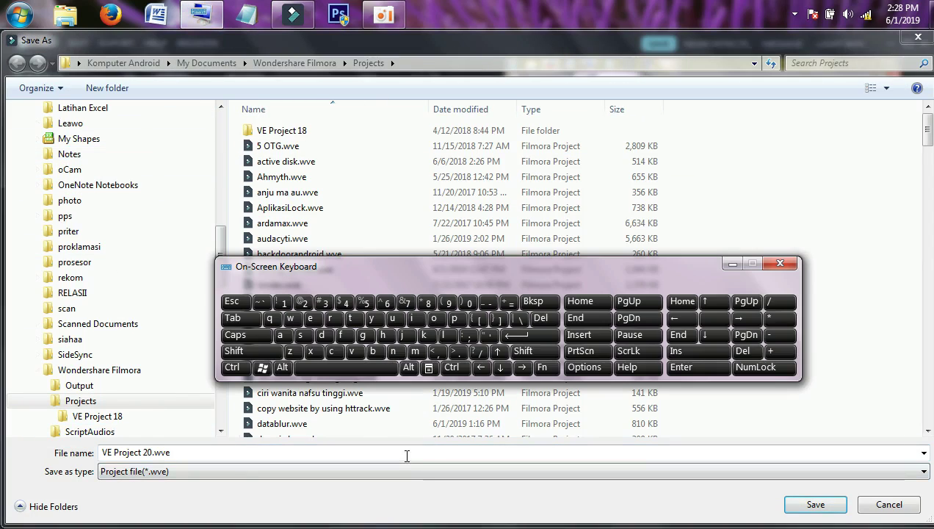
click(190, 449)
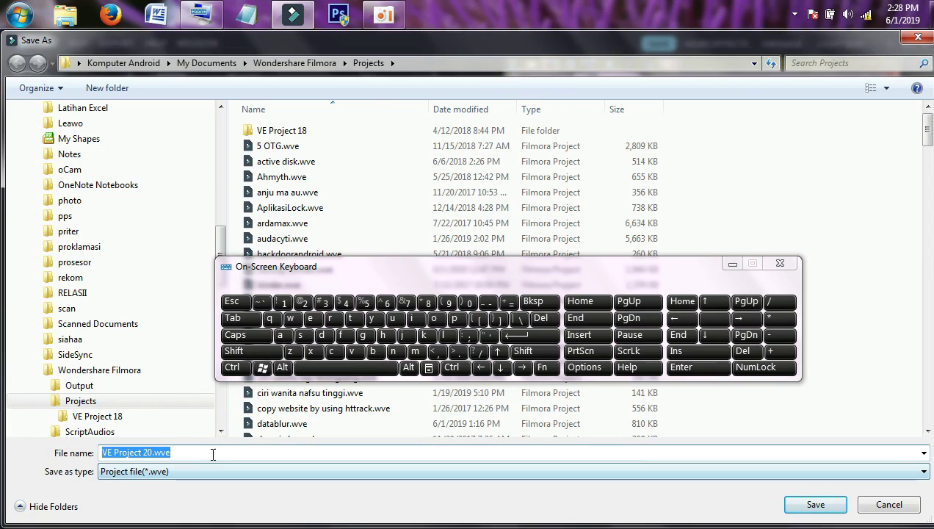
text(lur)
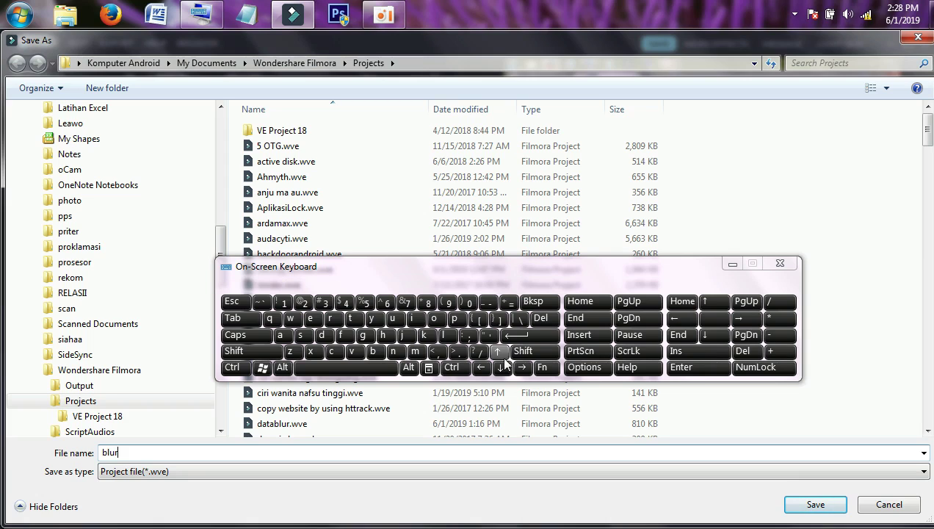
text(s)
click(814, 504)
click(730, 265)
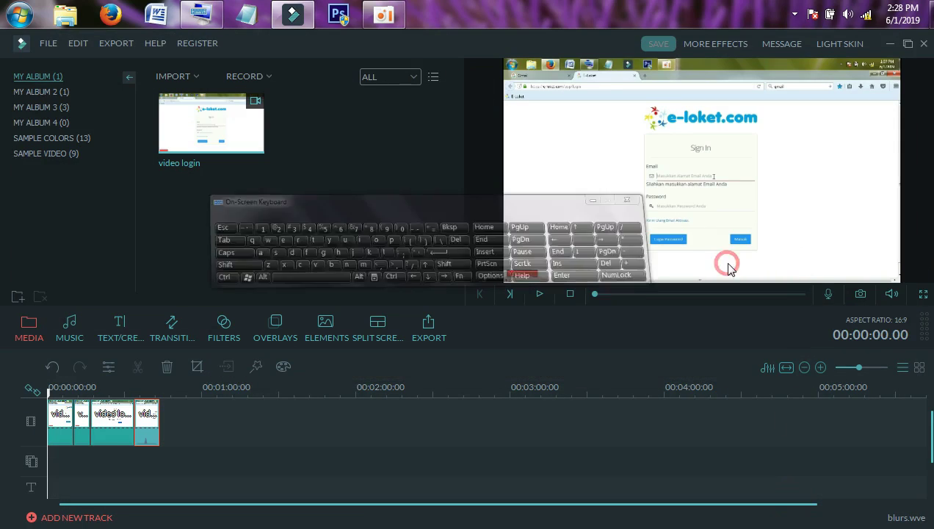
Review the MP4 output settings for creating the video and close them without exporting.
click(122, 47)
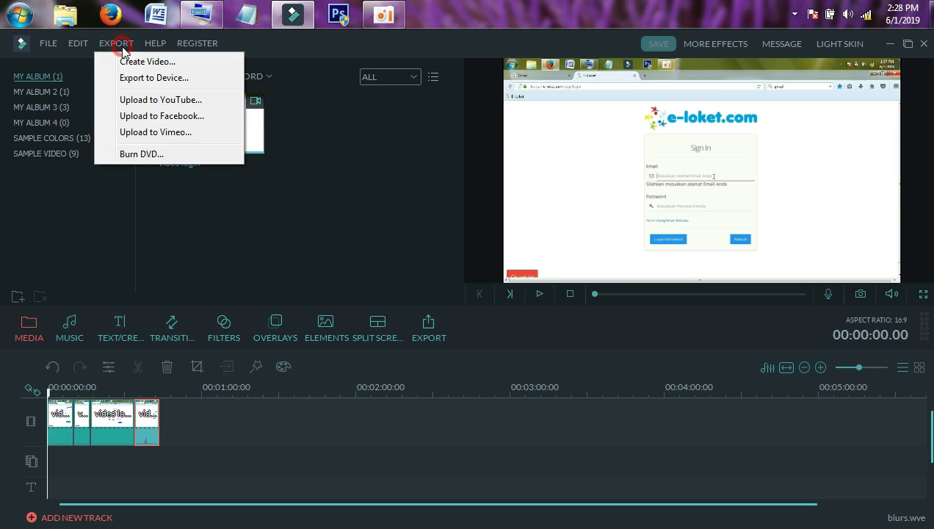
click(157, 64)
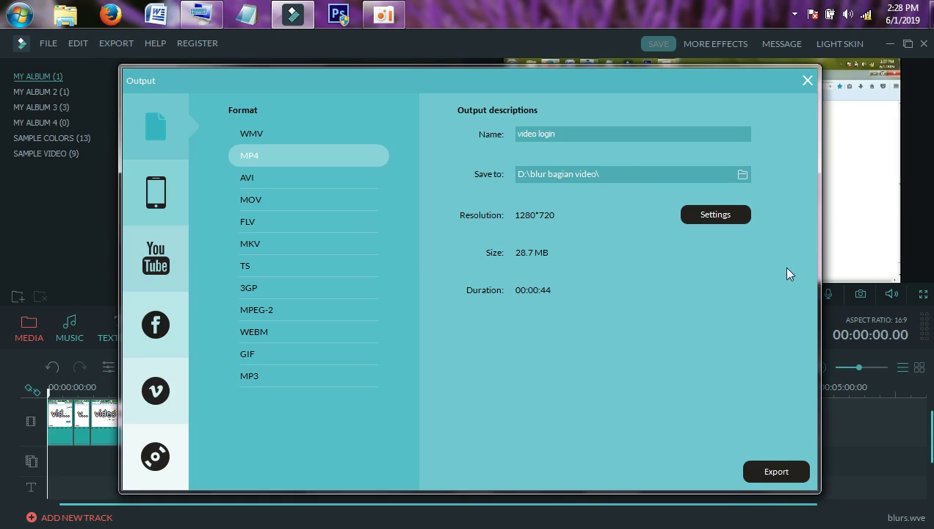
click(807, 81)
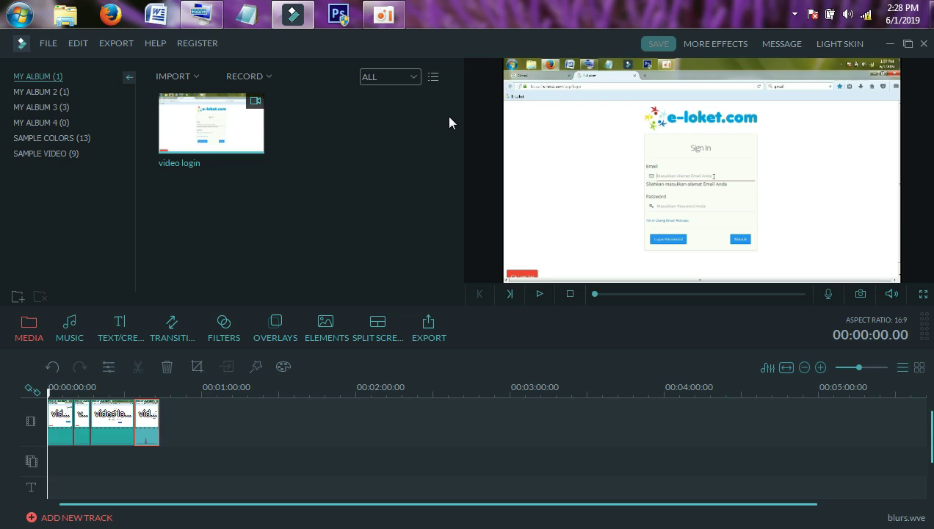